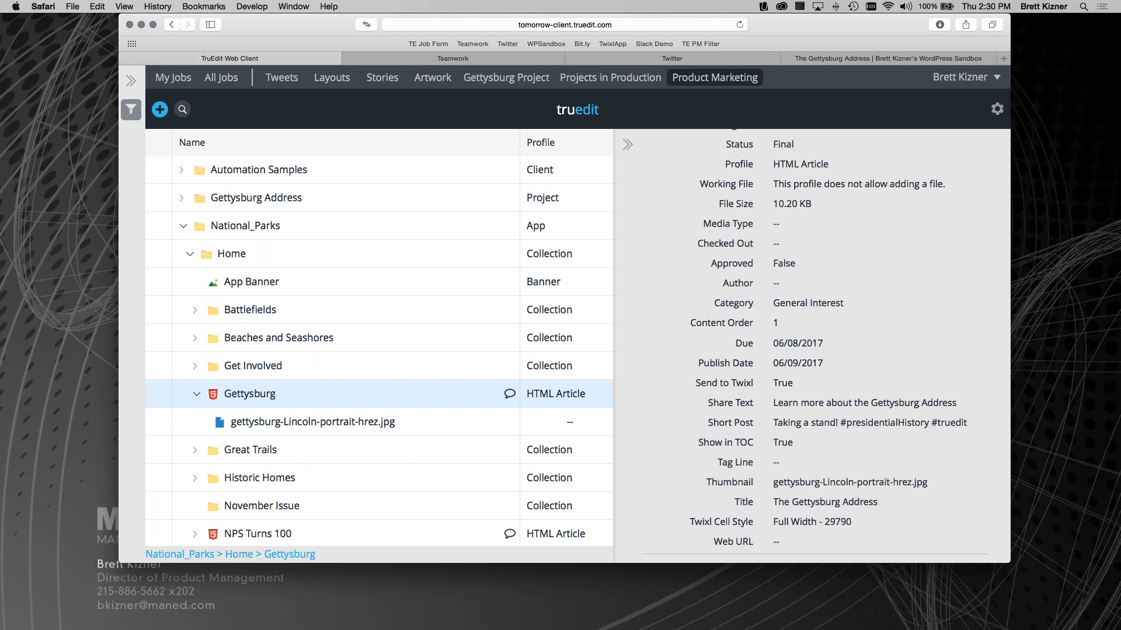
# Step: Highlight the Publish Date, Share Text and Title fields in the Gettysburg article's metadata
pyautogui.moveTo(692, 364); pyautogui.dragTo(813, 363)
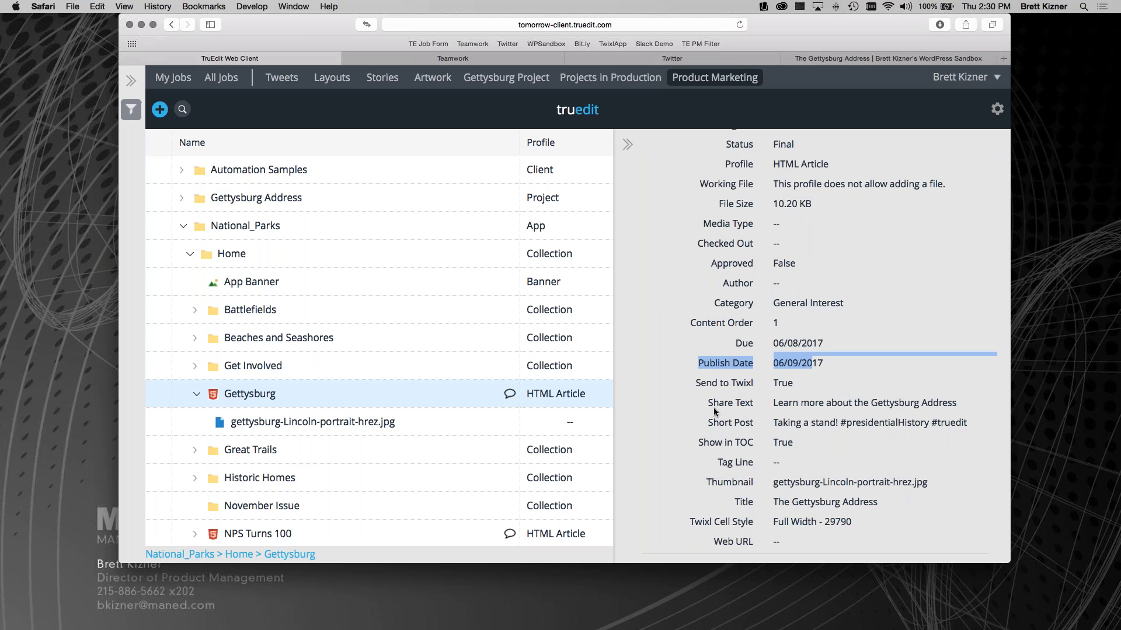
pyautogui.moveTo(707, 403); pyautogui.dragTo(982, 403)
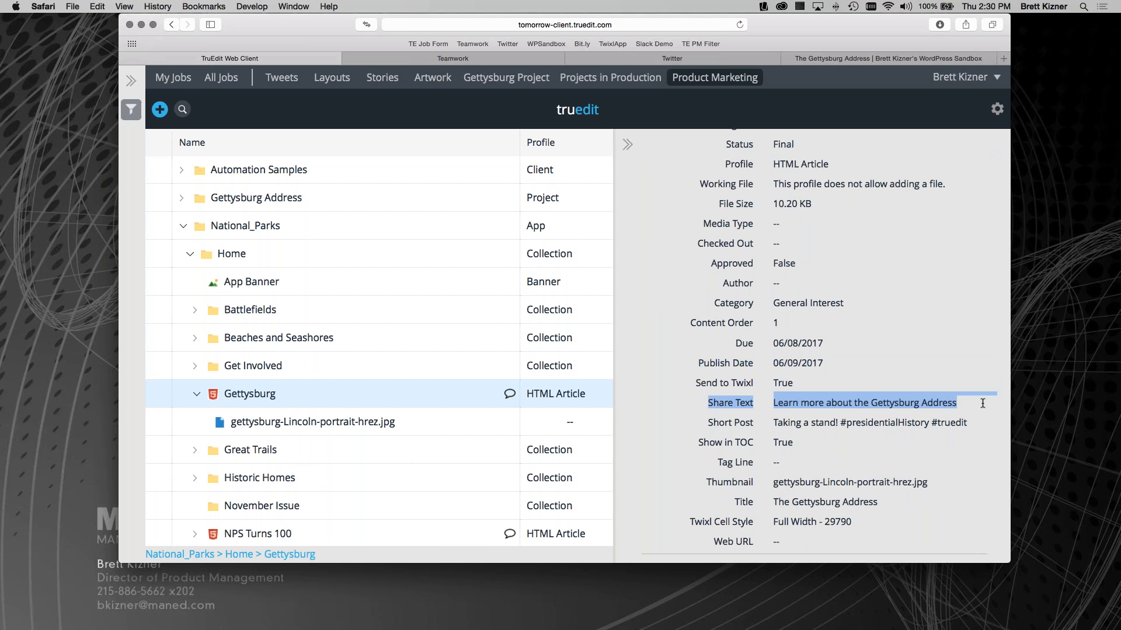
pyautogui.moveTo(733, 502); pyautogui.dragTo(902, 502)
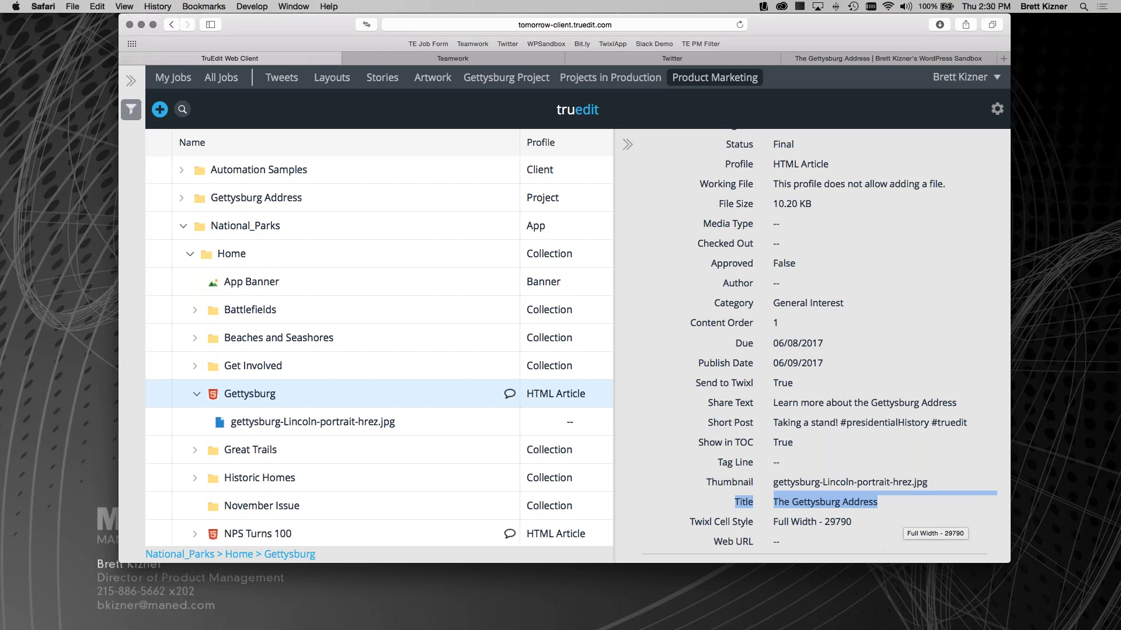
# Step: Switch to the Twixl Distribution Platform, review the Add HTML Article form, cancel it and return to the US National Parks root collection
pyautogui.click(613, 44)
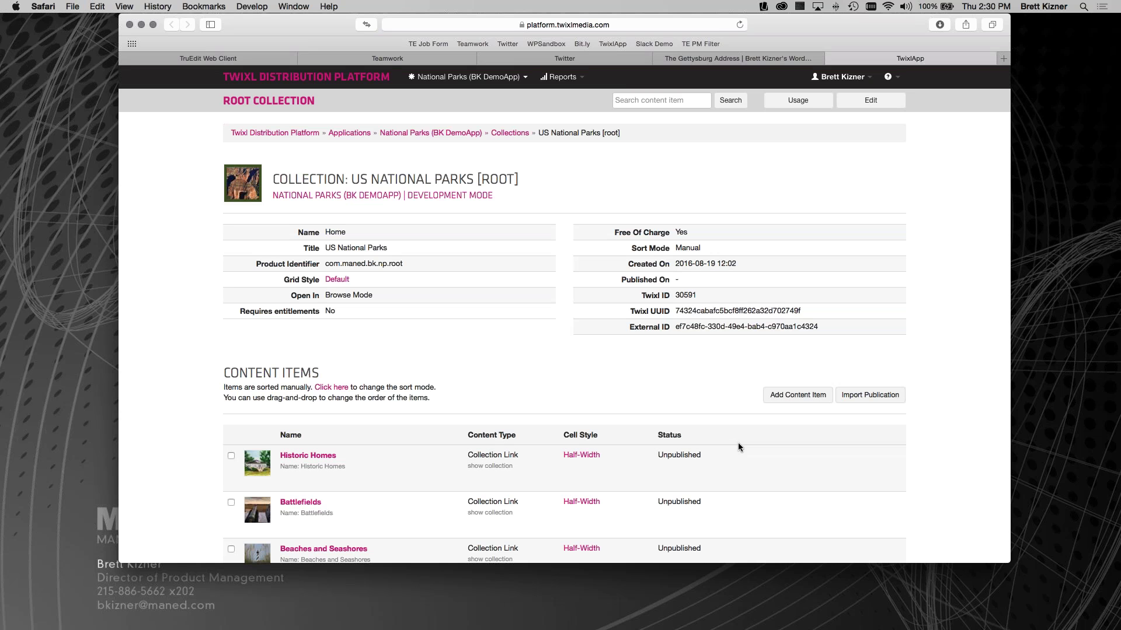
pyautogui.click(809, 399)
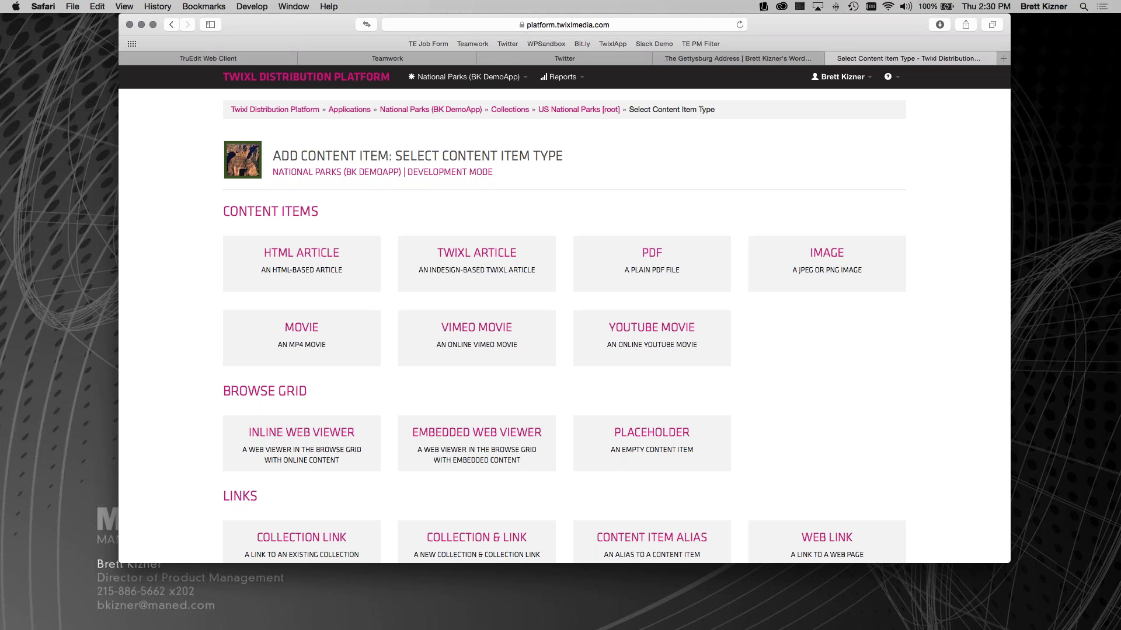
pyautogui.click(345, 275)
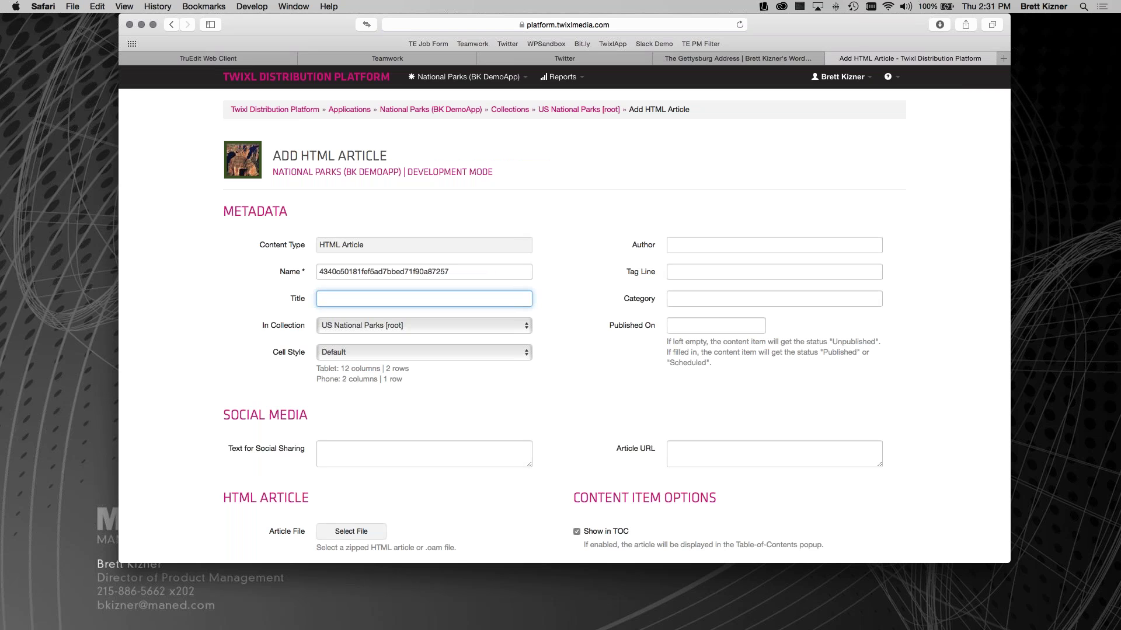
pyautogui.scroll(-5, 564, 327)
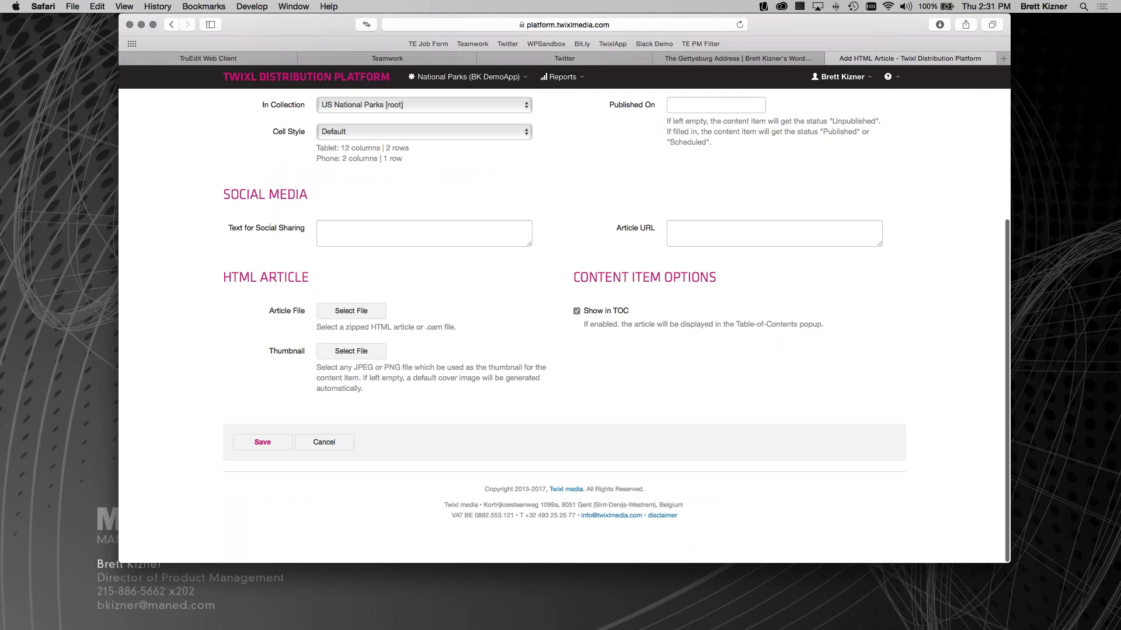
pyautogui.click(324, 442)
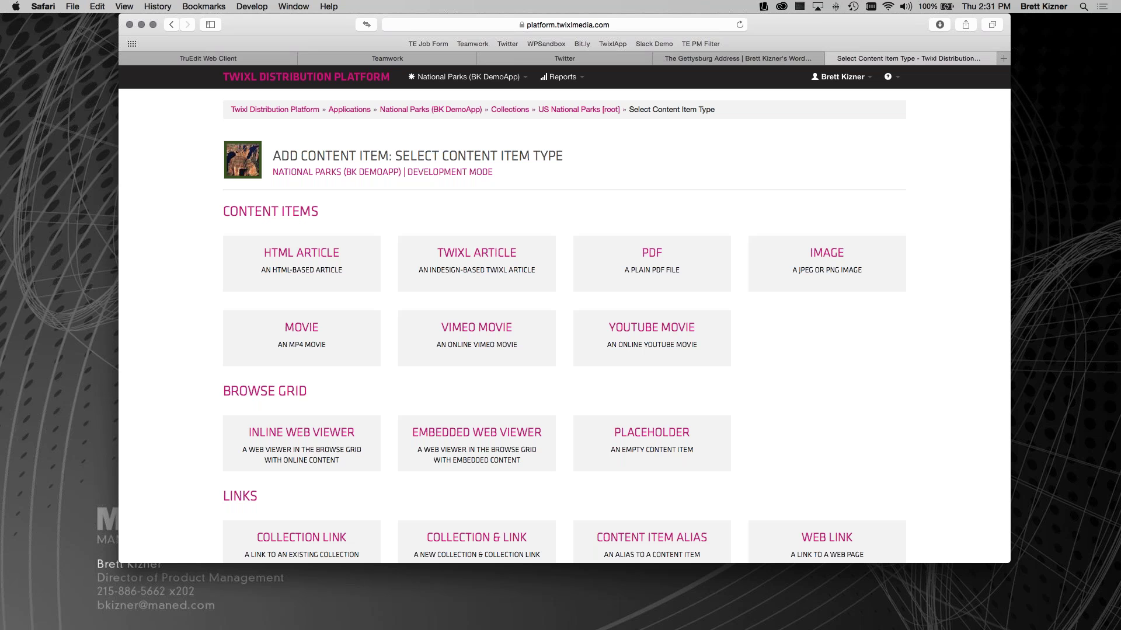
pyautogui.click(578, 109)
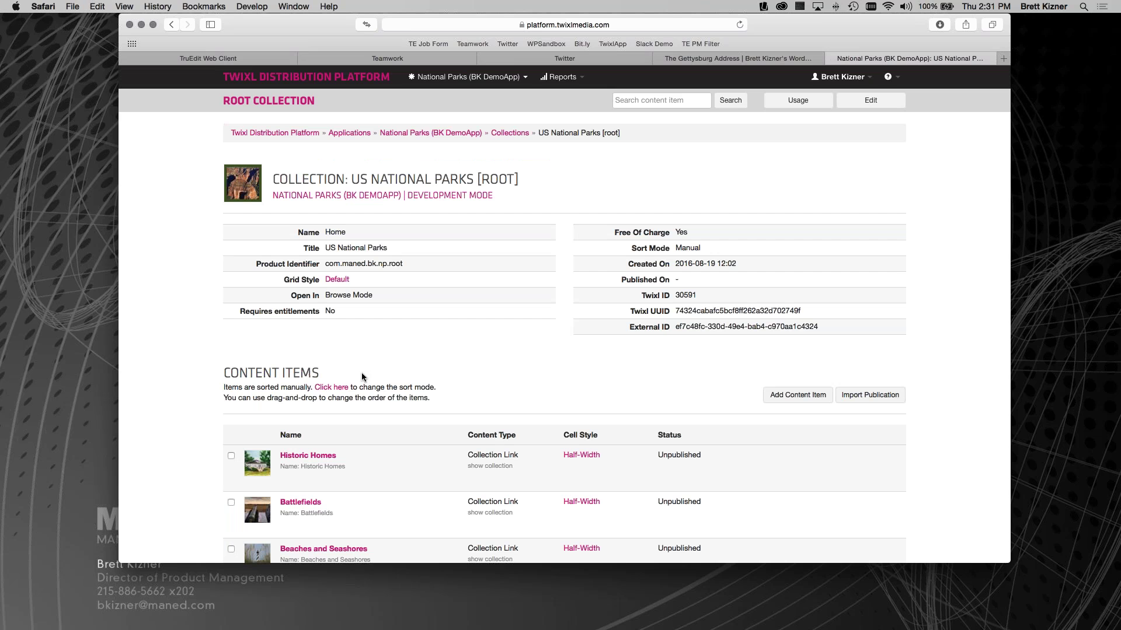
# Step: Return to TruEdit, check the Gettysburg article's Send to Twixl field and its parent Home collection, and collapse the article
pyautogui.click(249, 61)
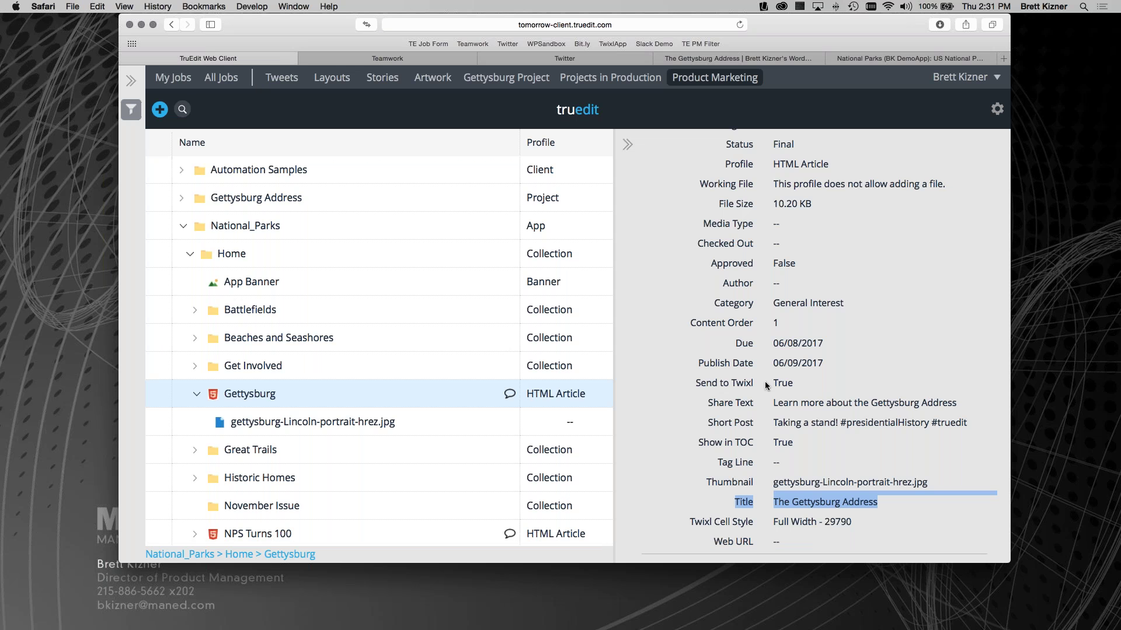
pyautogui.moveTo(697, 385); pyautogui.dragTo(829, 380)
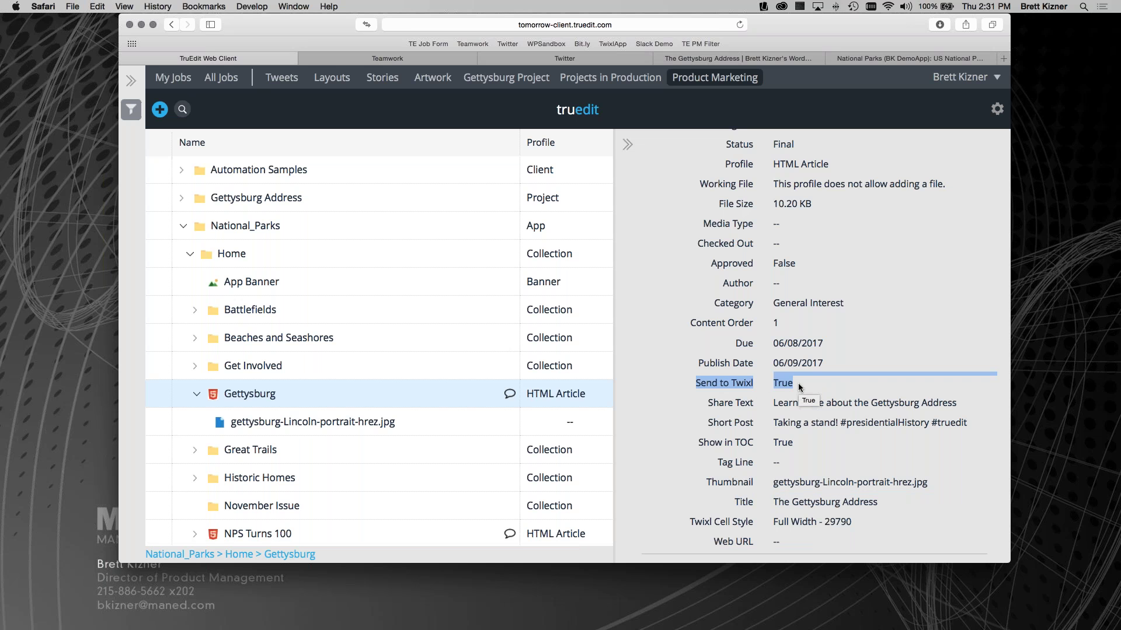
pyautogui.scroll(3, 800, 387)
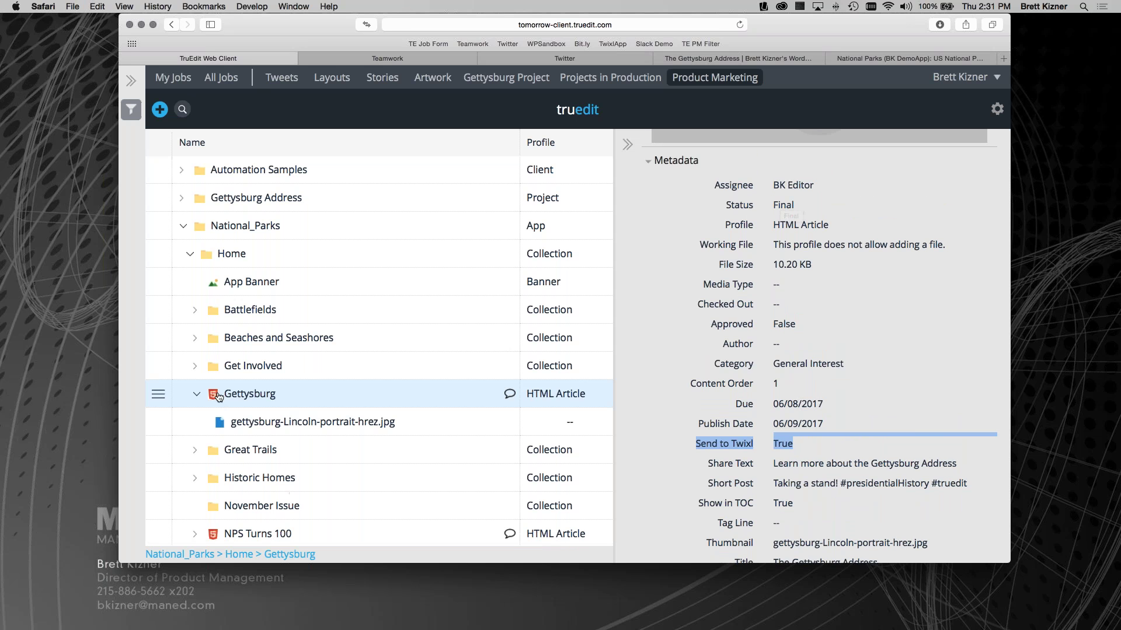
pyautogui.scroll(1, 211, 289)
pyautogui.click(211, 287)
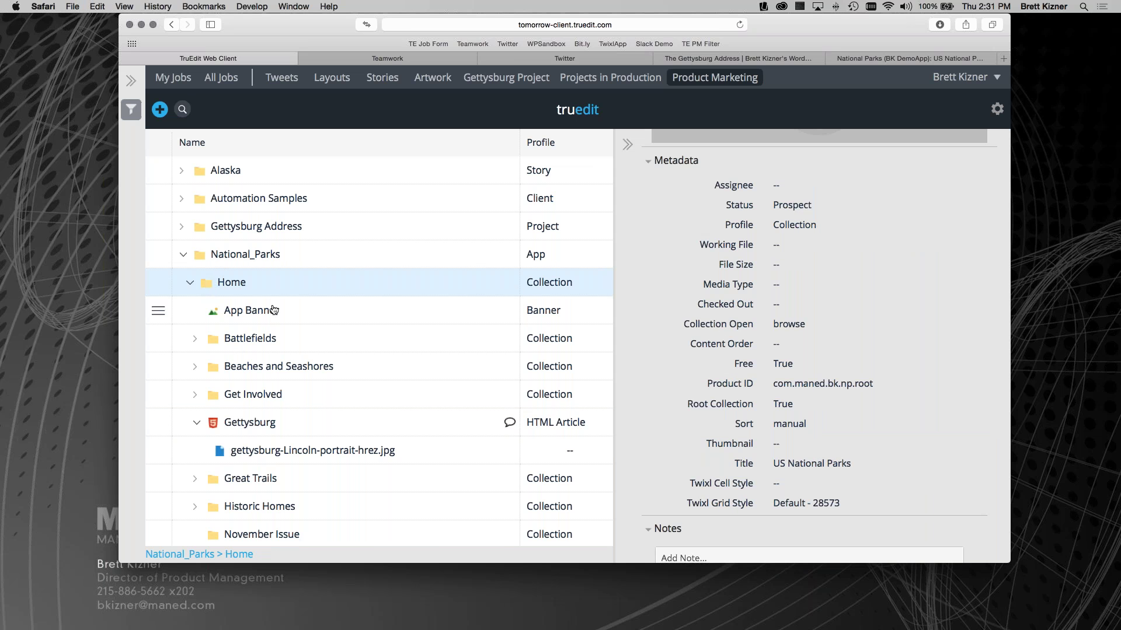
pyautogui.click(244, 425)
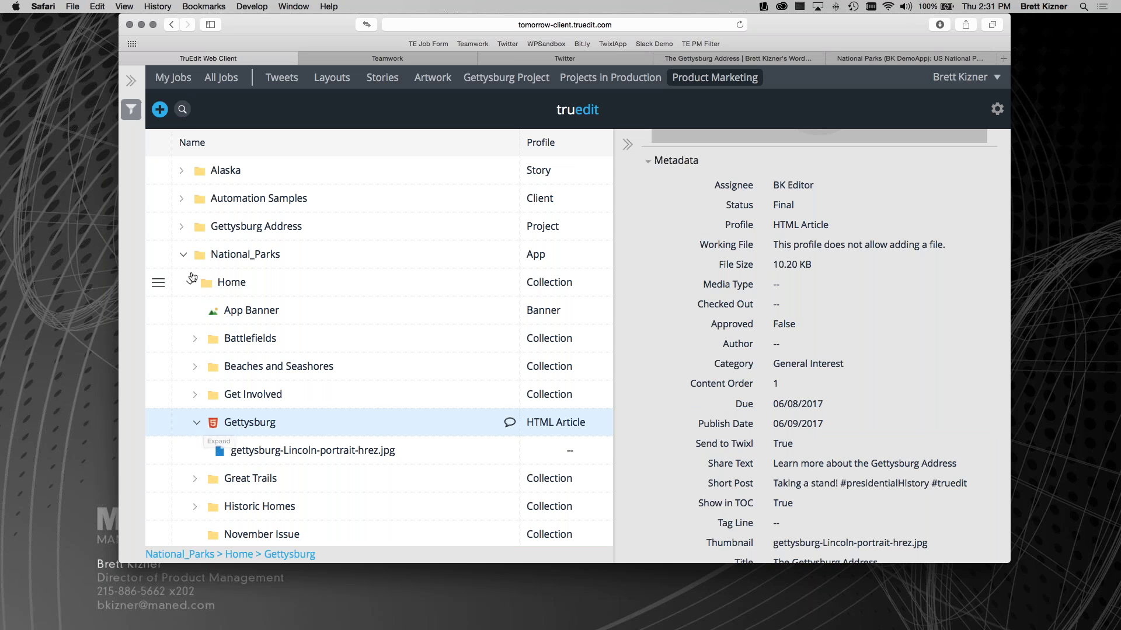
pyautogui.click(198, 423)
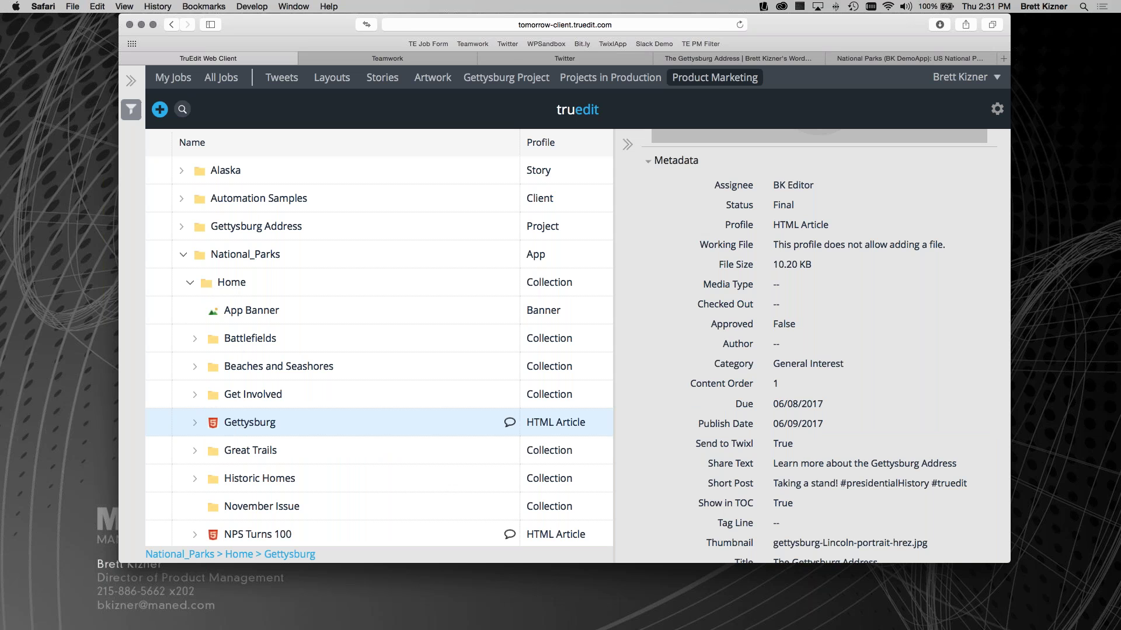
# Step: Switch to the Twixl Distribution Platform and refresh the US National Parks root collection's content items
pyautogui.press('super+Tab')
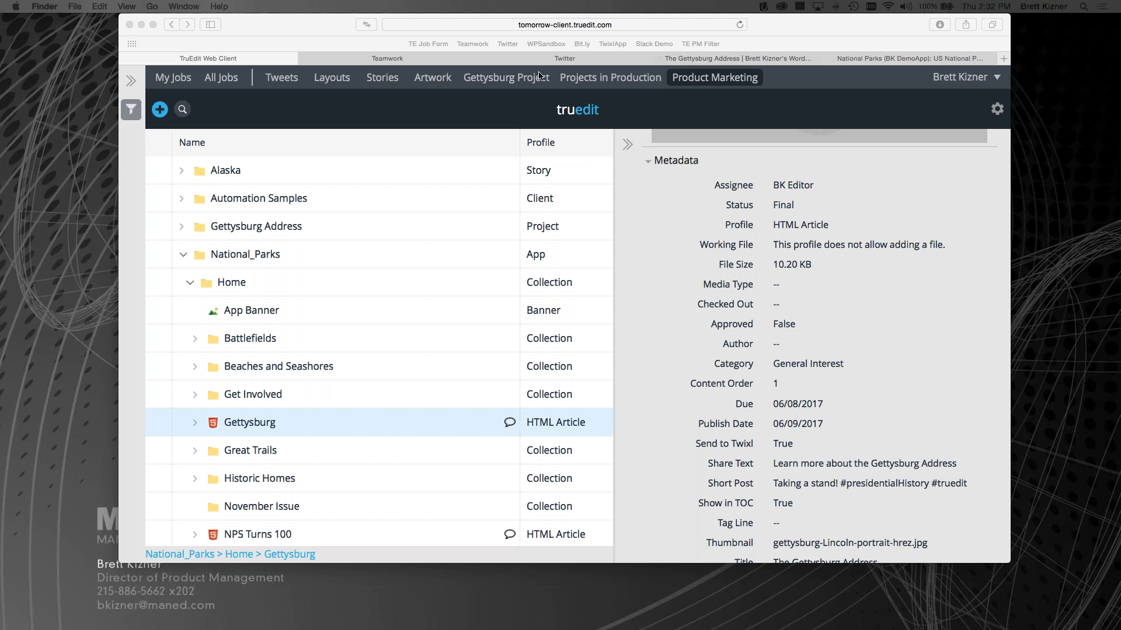
pyautogui.click(938, 61)
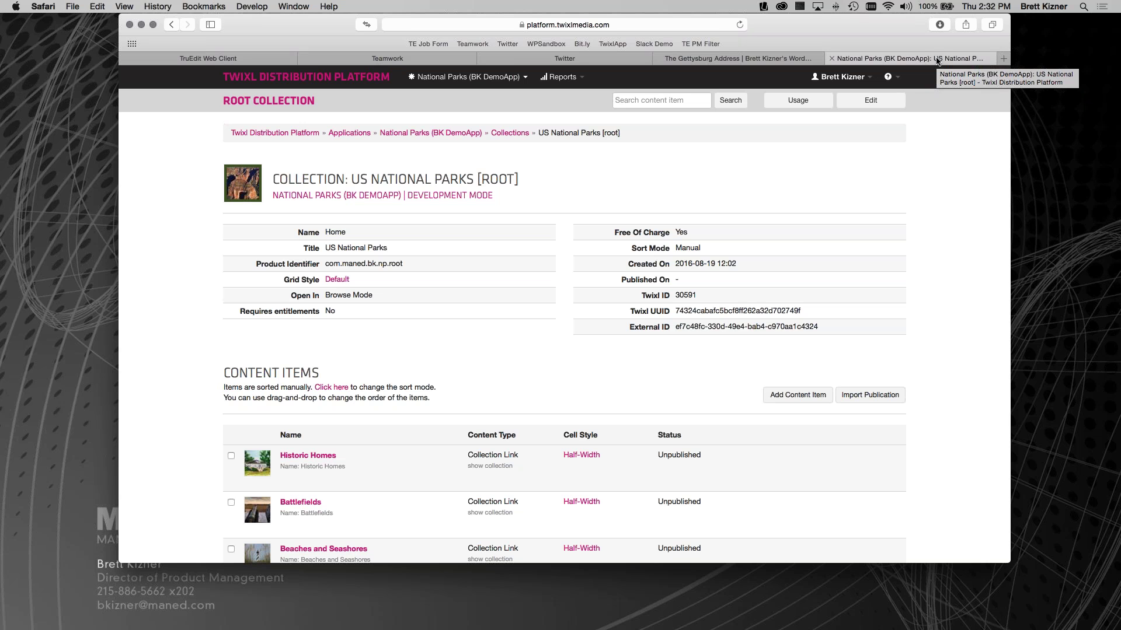
pyautogui.press('super+r')
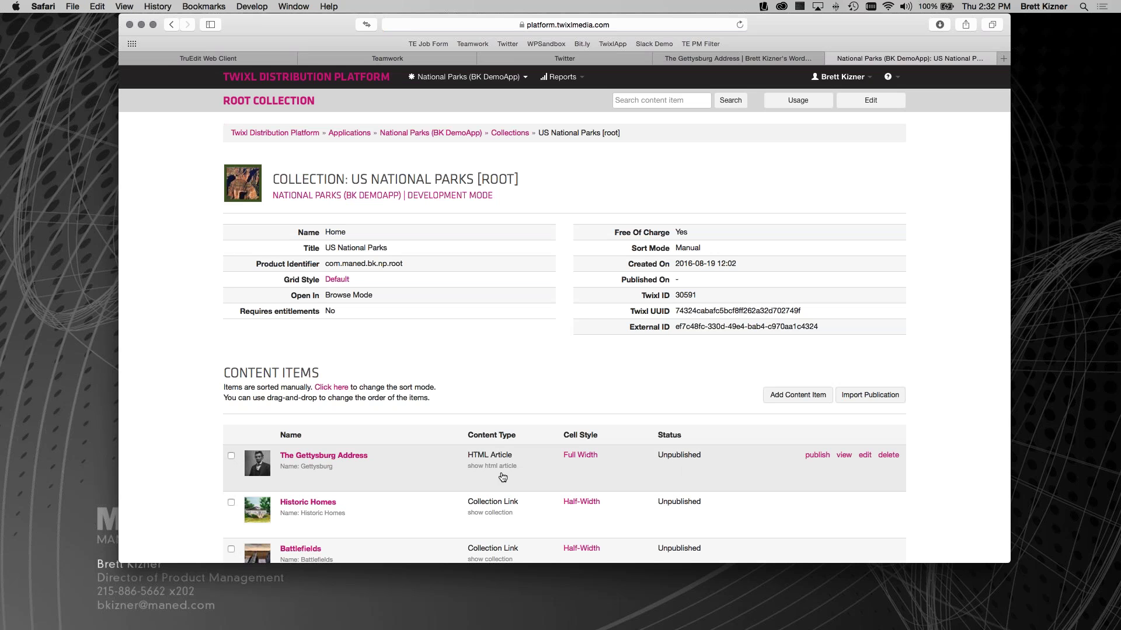
# Step: Open The Gettysburg Address content item and review its title, author, tag line, thumbnail and file details
pyautogui.click(362, 457)
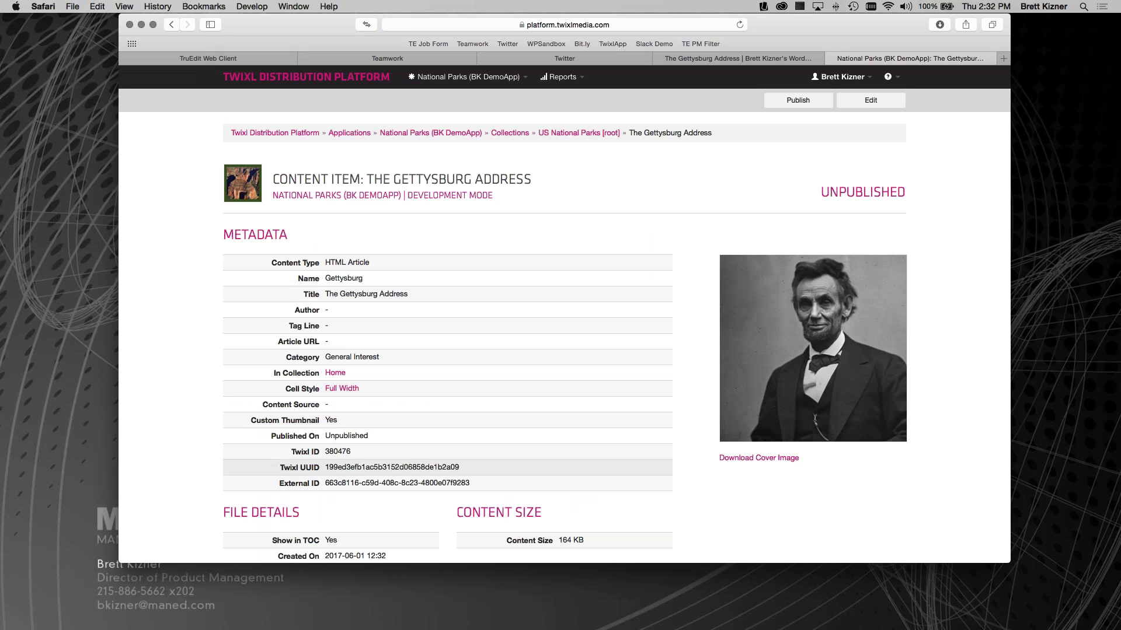
pyautogui.tripleClick(323, 297)
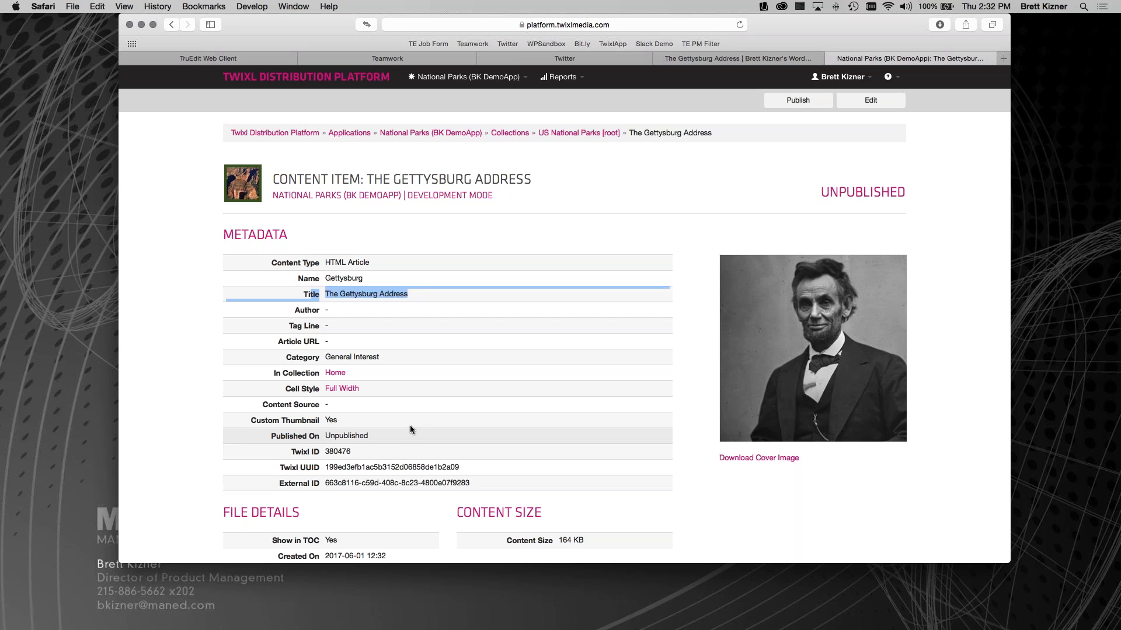
pyautogui.moveTo(291, 310); pyautogui.dragTo(346, 326)
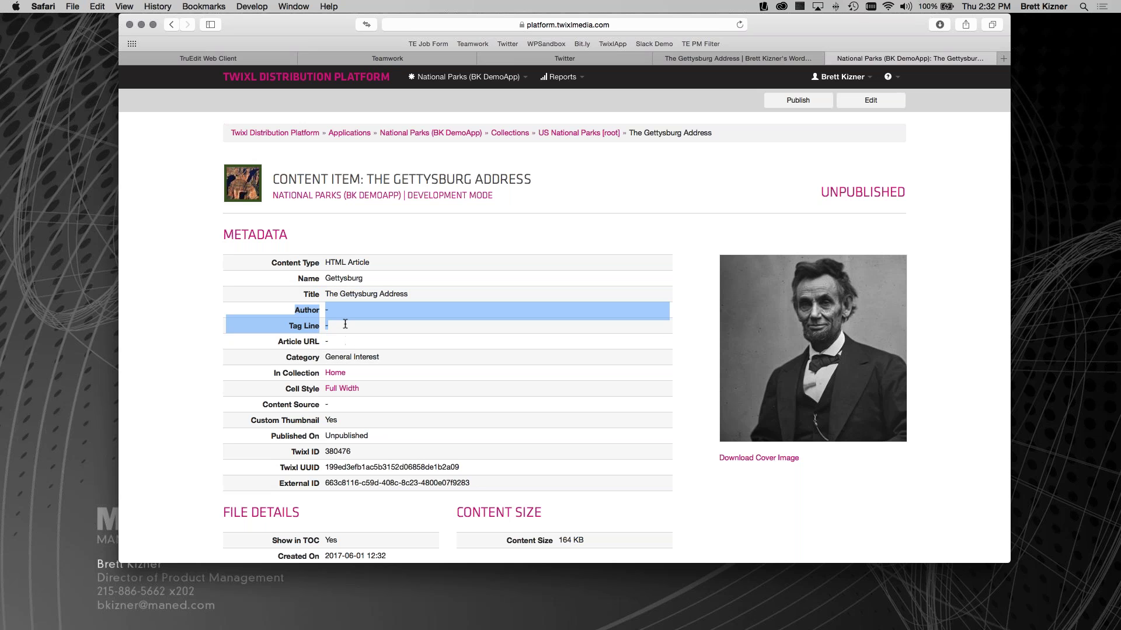
pyautogui.scroll(-1, 797, 332)
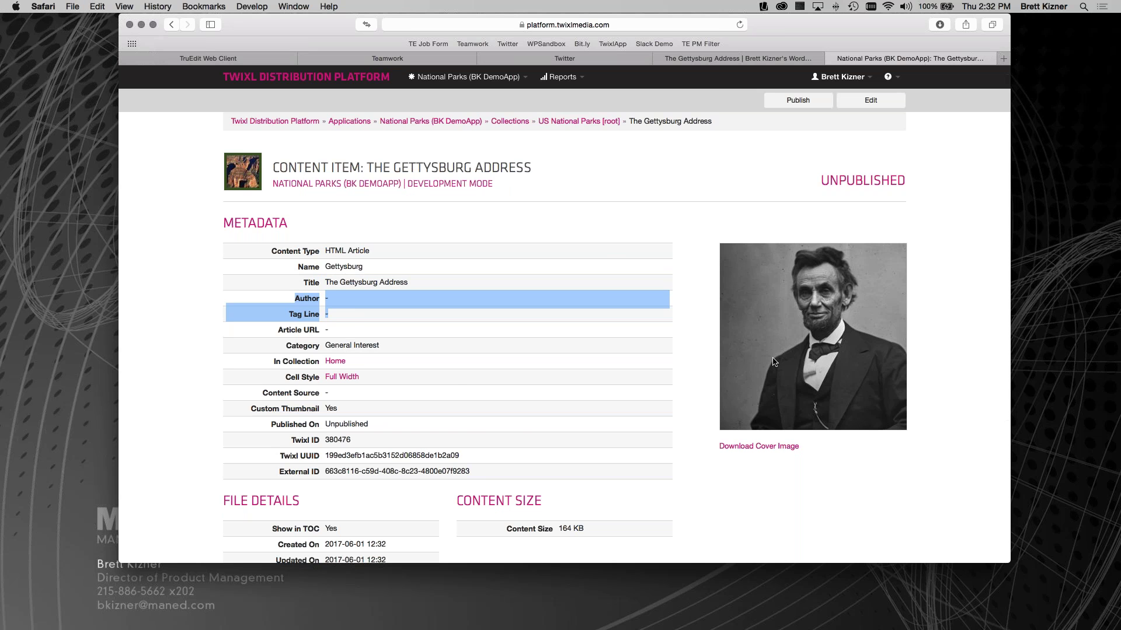
pyautogui.scroll(-5, 714, 422)
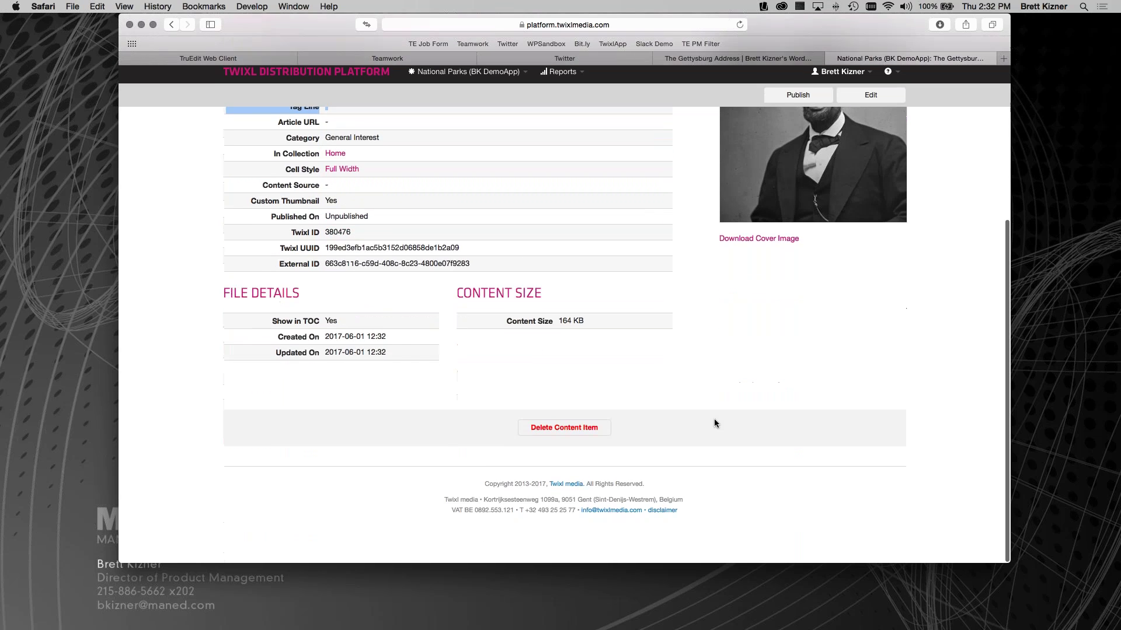
pyautogui.scroll(5, 714, 421)
pyautogui.scroll(2, 714, 419)
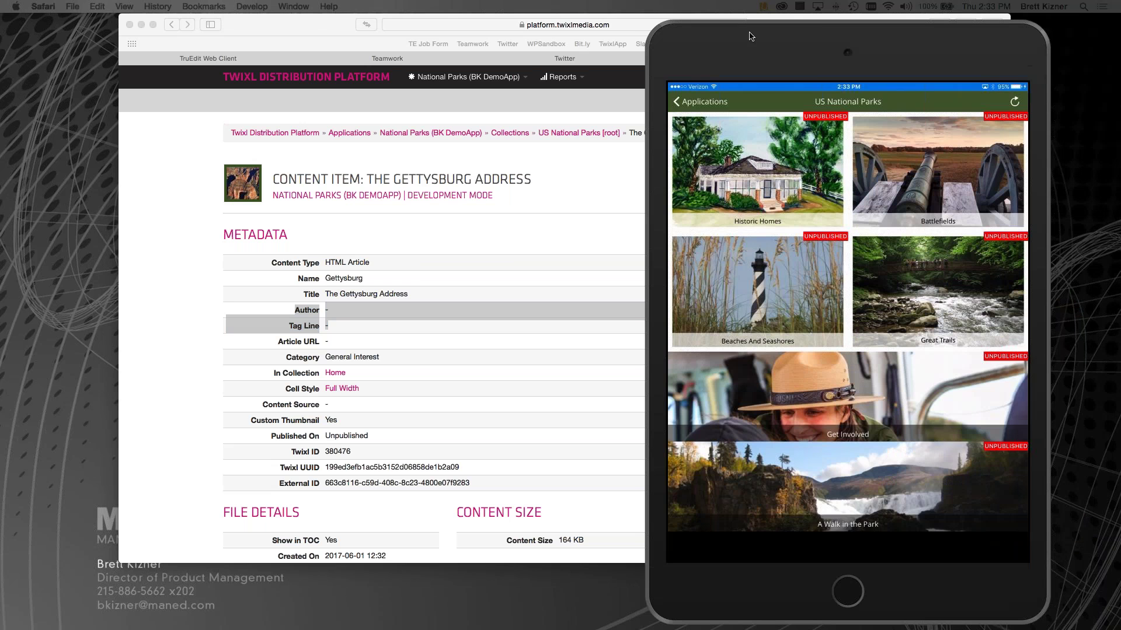
# Step: Move the mirrored iPad to the middle of the screen, view the Gettysburg article in the app, and quit Reflector 2
pyautogui.moveTo(751, 36); pyautogui.dragTo(465, 4)
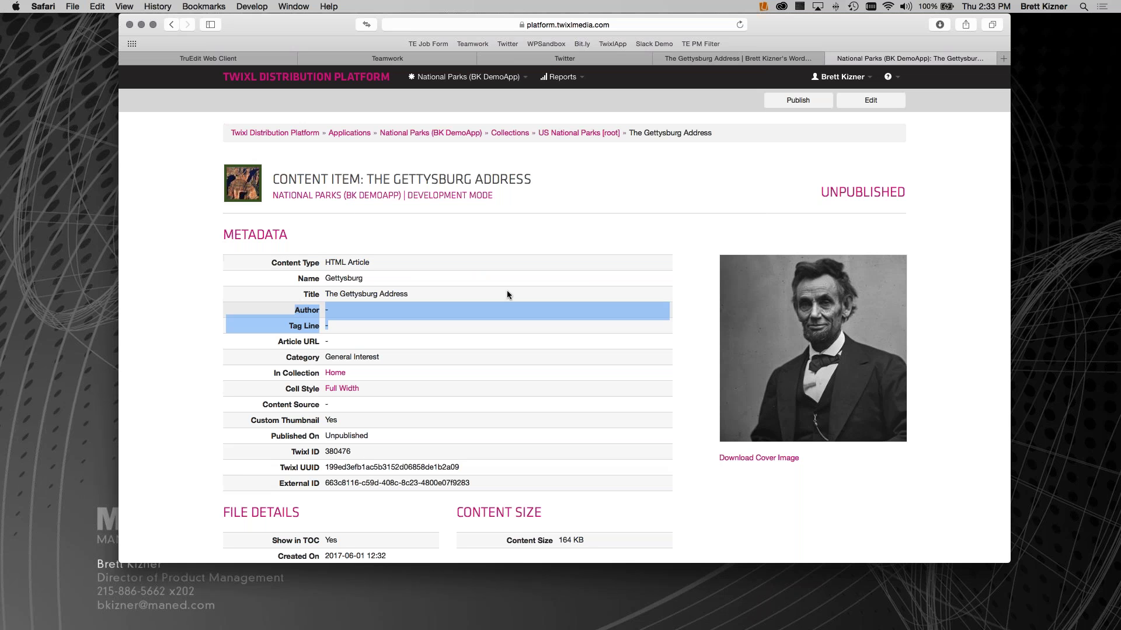
pyautogui.click(414, 310)
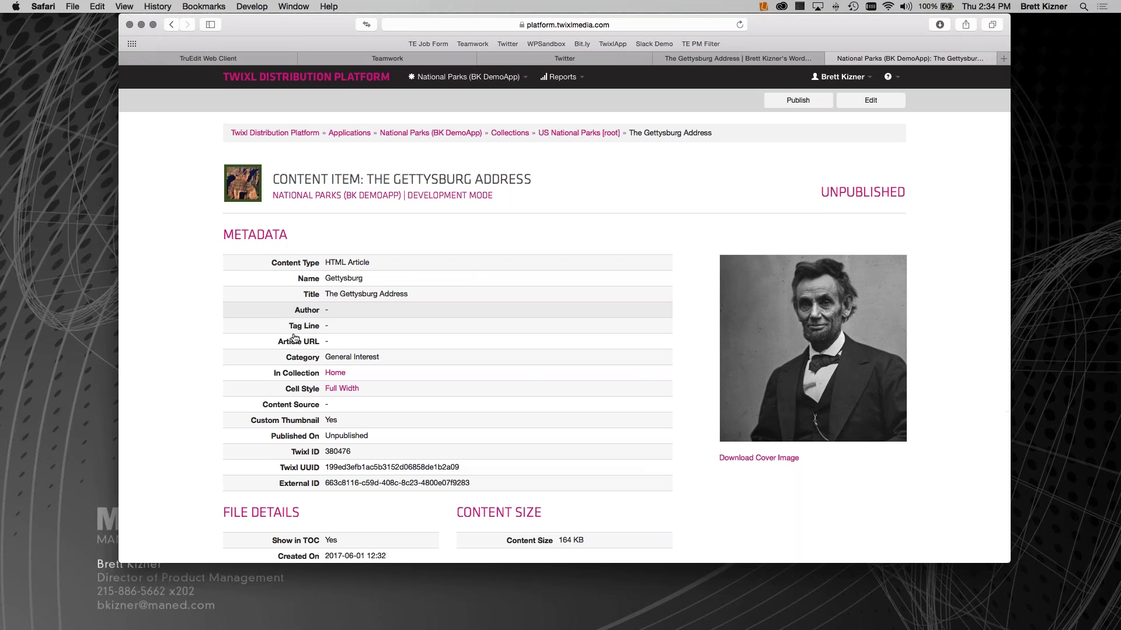
pyautogui.click(460, 599)
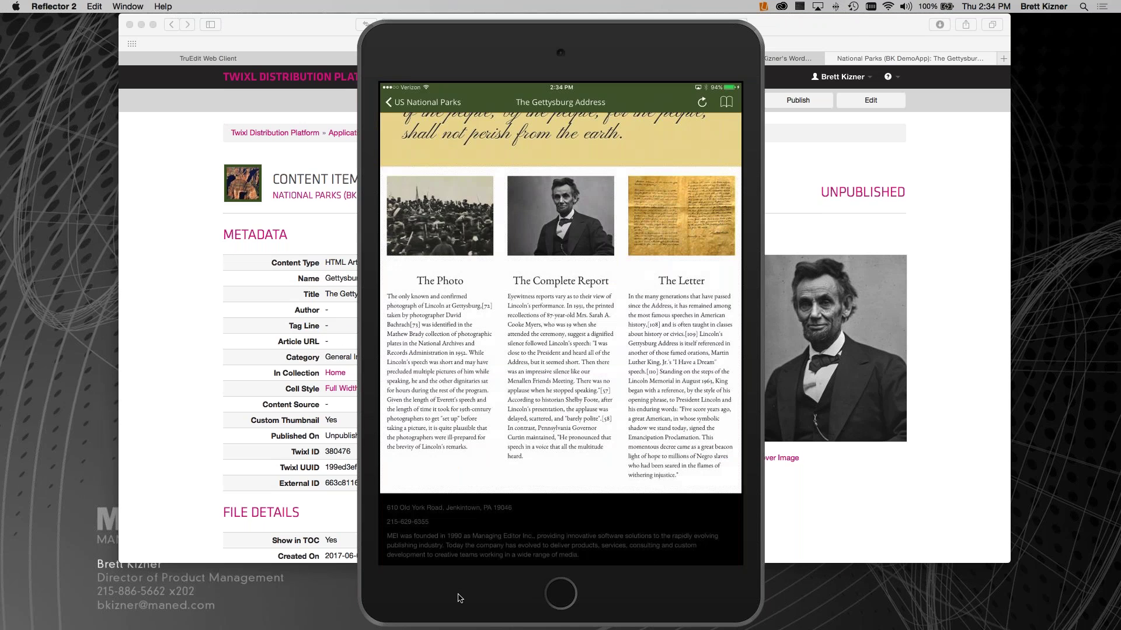
pyautogui.press('super+q')
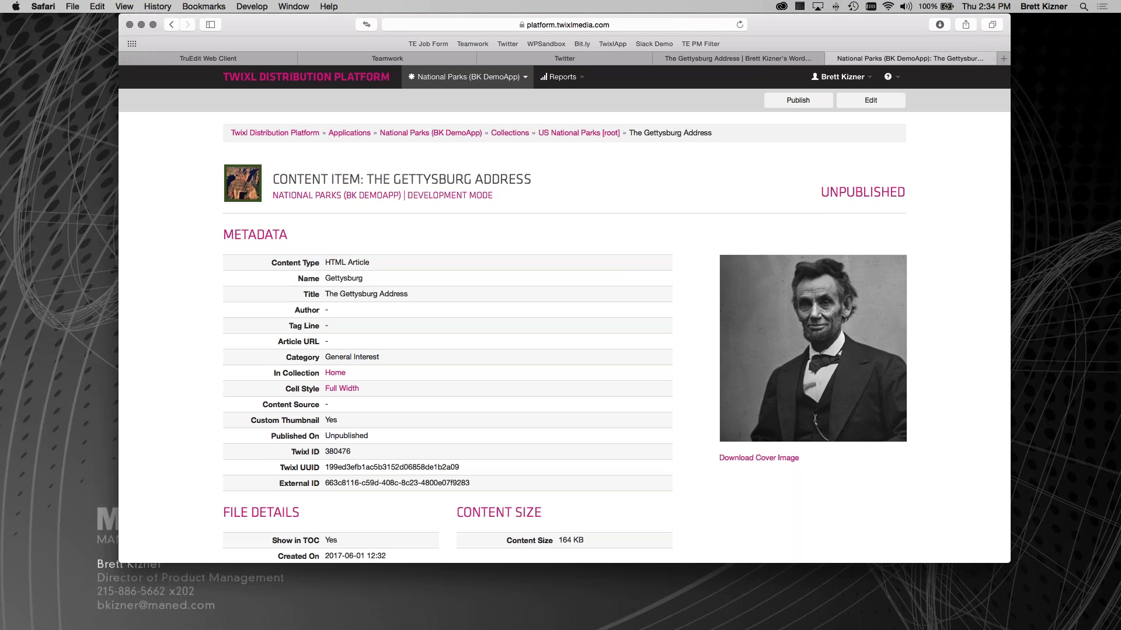
# Step: Switch to TruEdit, set the Gettysburg article's Author to Abraham Lincoln and save the metadata
pyautogui.click(233, 58)
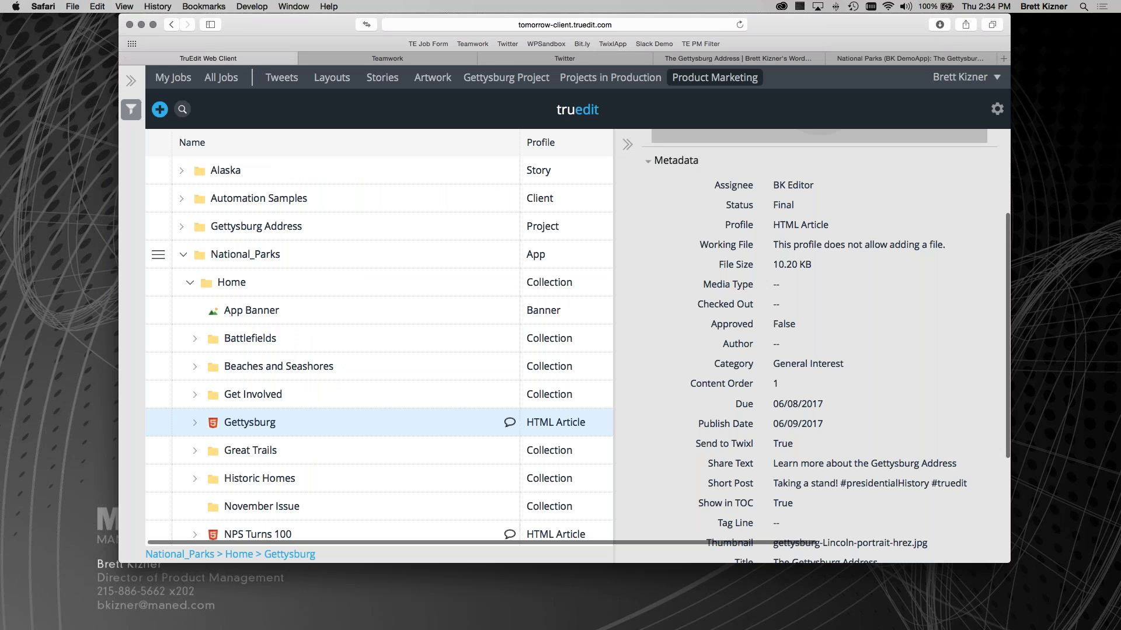
pyautogui.doubleClick(778, 302)
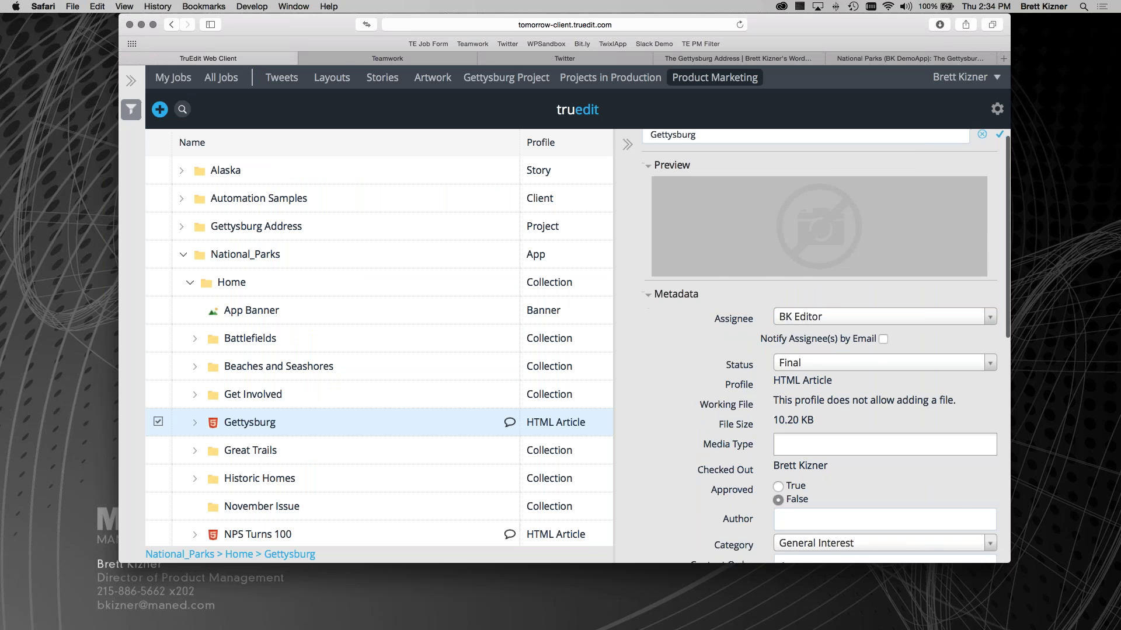
pyautogui.click(813, 429)
pyautogui.write('Abra')
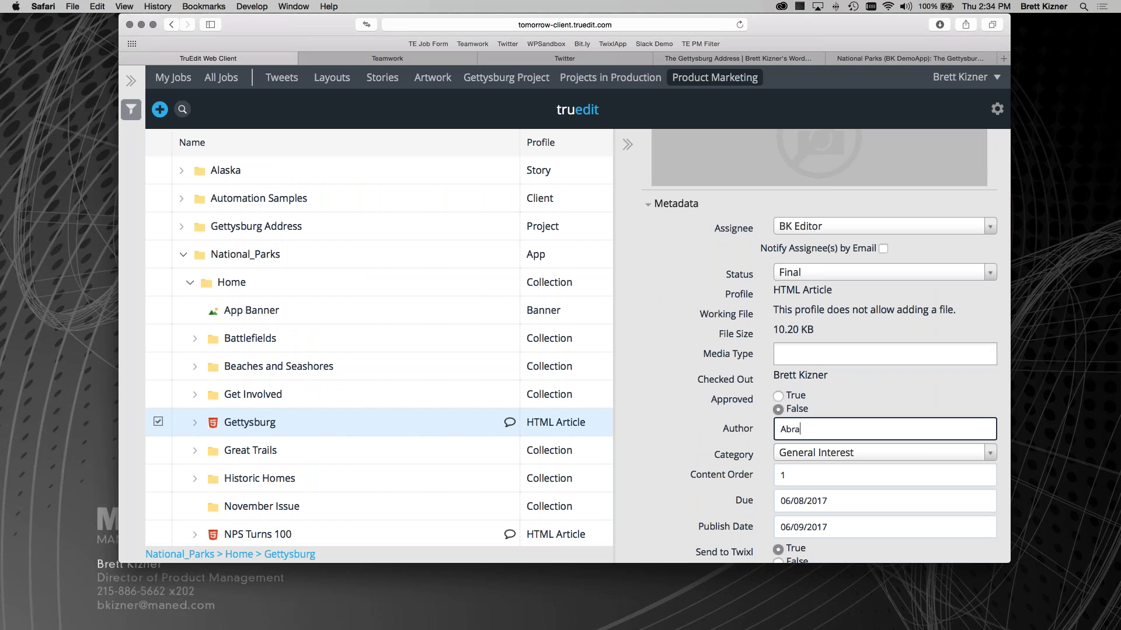
pyautogui.write('ham Lincoln')
pyautogui.scroll(5, 817, 292)
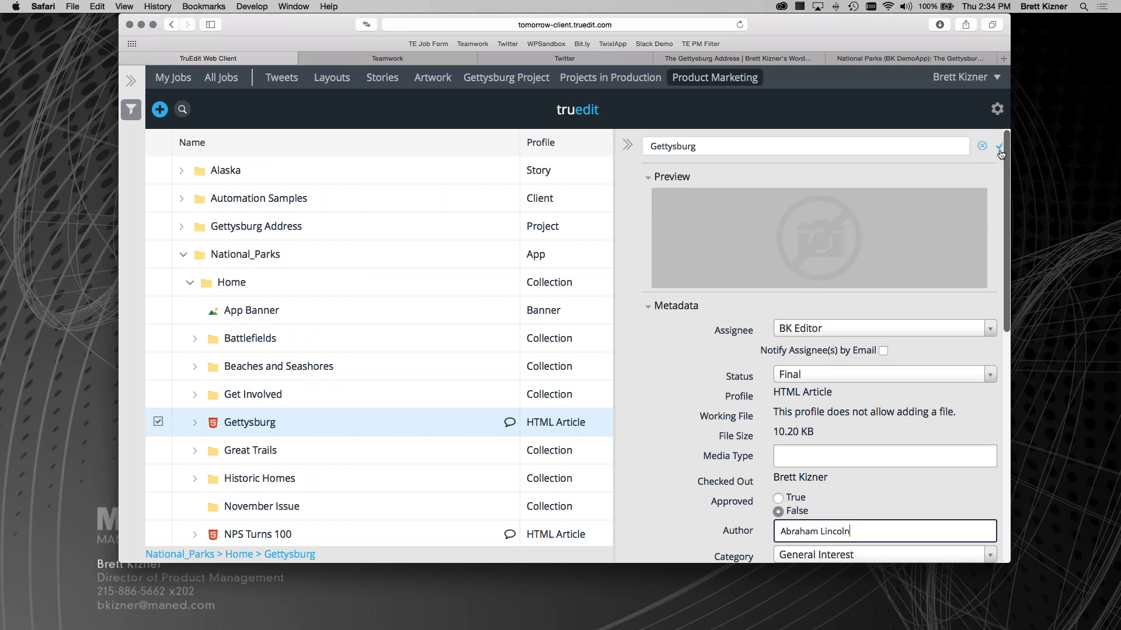
pyautogui.click(1000, 150)
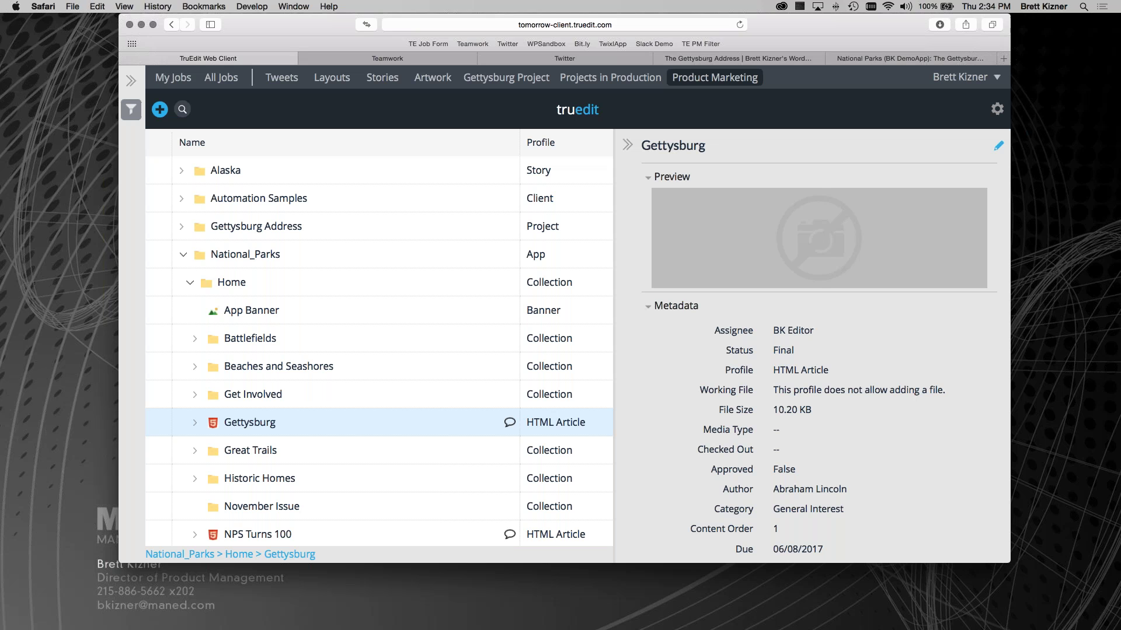
# Step: Switch to the Twixl Distribution Platform and refresh The Gettysburg Address content item to check its Author field
pyautogui.press('super+Tab')
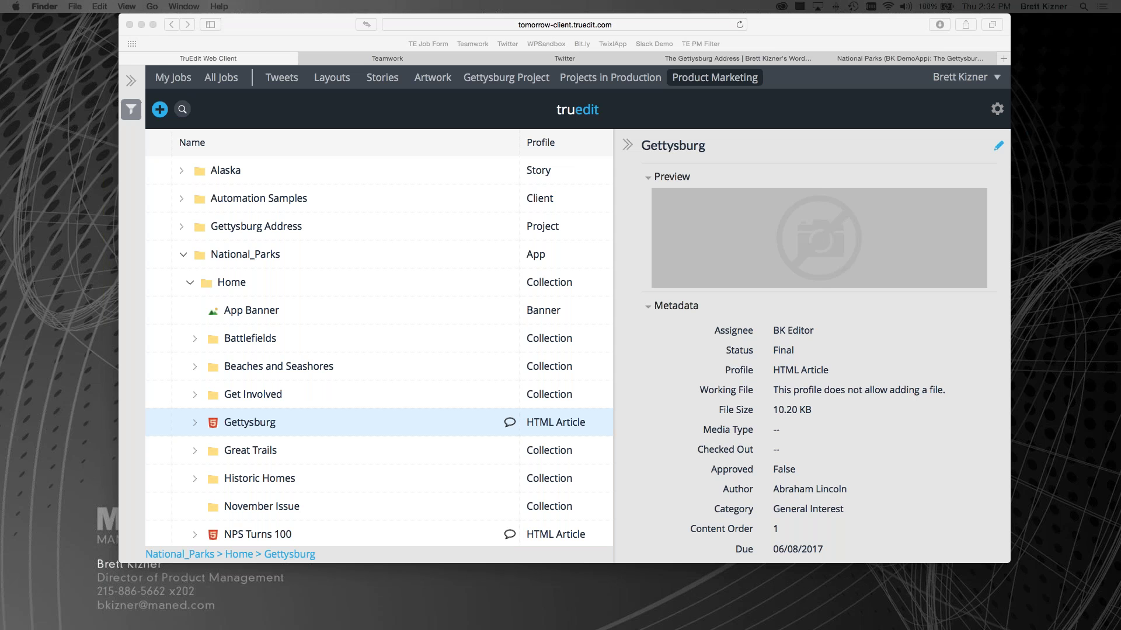
pyautogui.press('super+Tab')
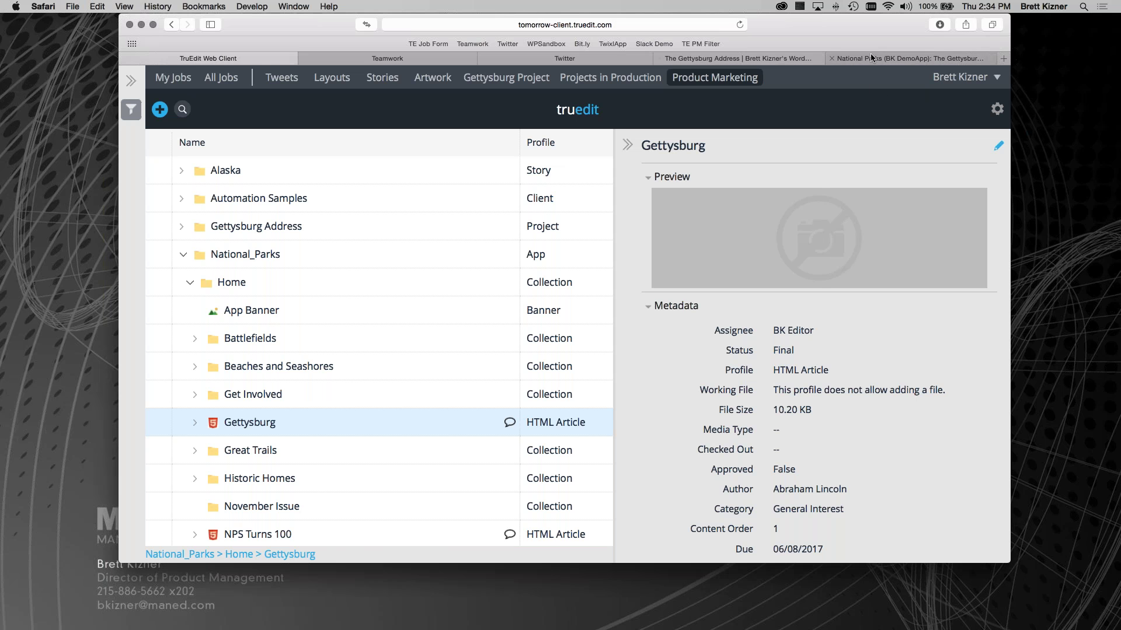
pyautogui.click(881, 61)
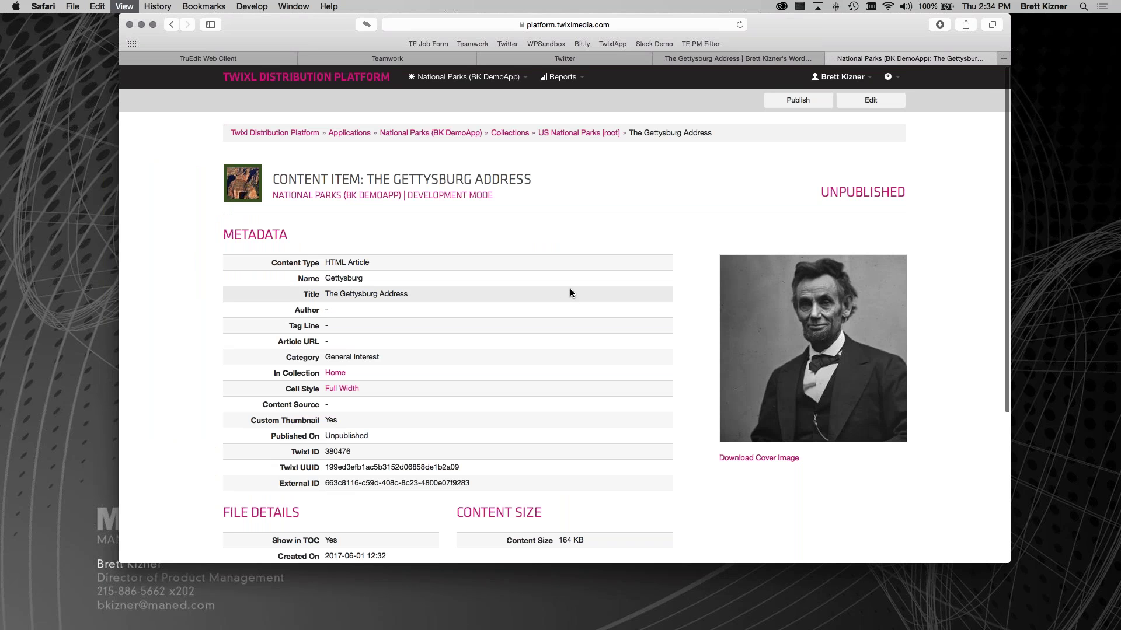
pyautogui.press('super+r')
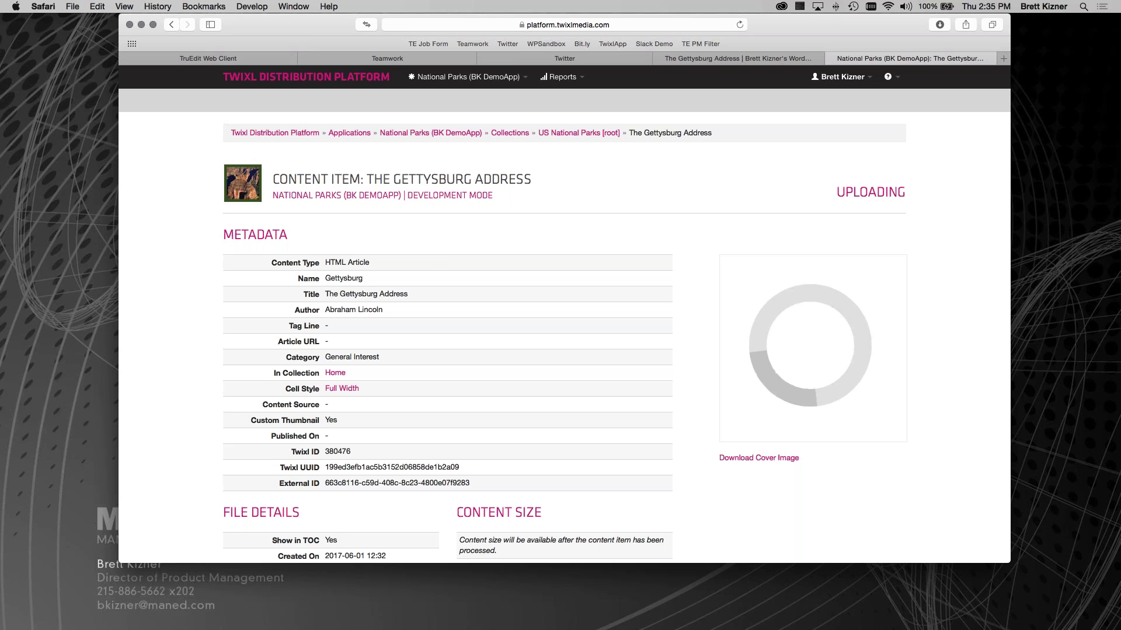
# Step: Return to TruEdit and view the metadata of App Banner, Battlefields and Beaches and Seashores in the Home collection
pyautogui.click(211, 59)
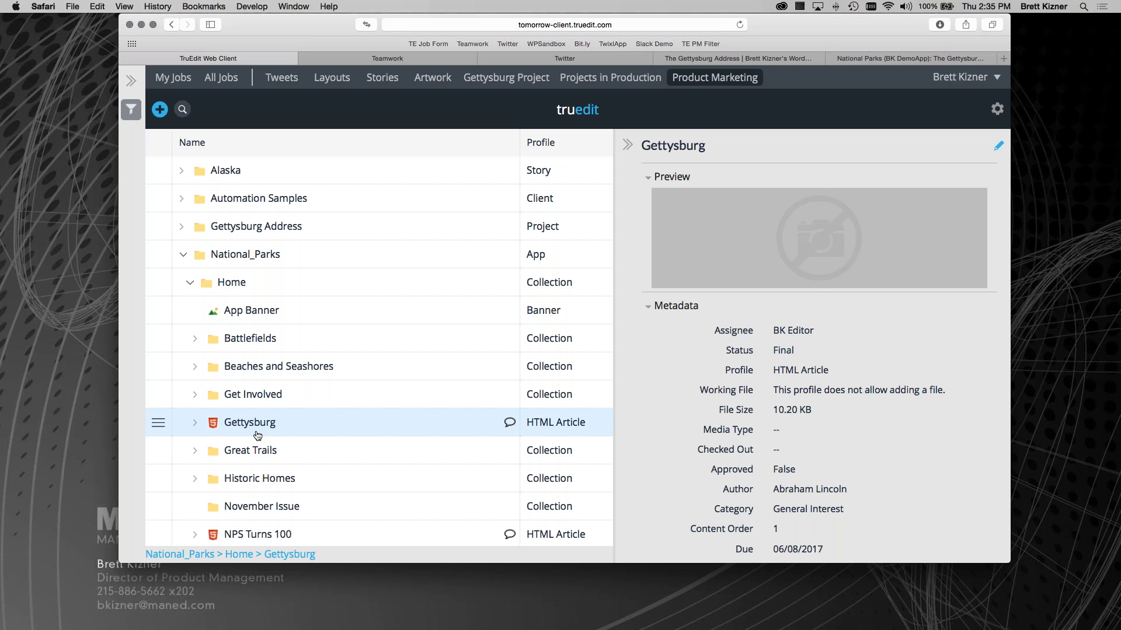
pyautogui.click(256, 317)
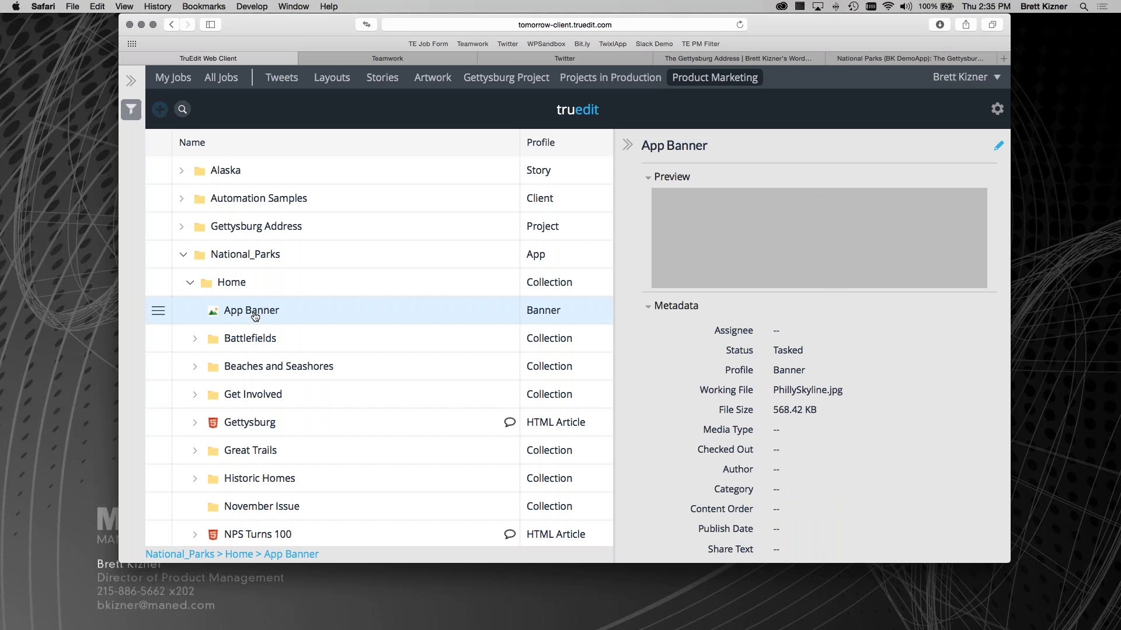
pyautogui.click(264, 347)
pyautogui.click(262, 364)
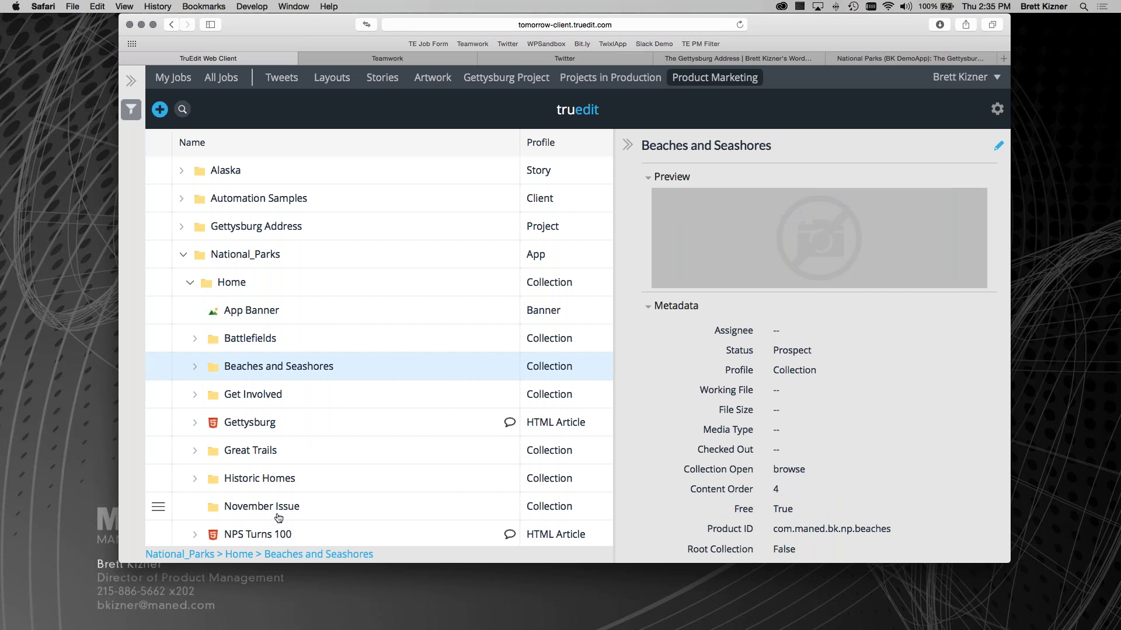